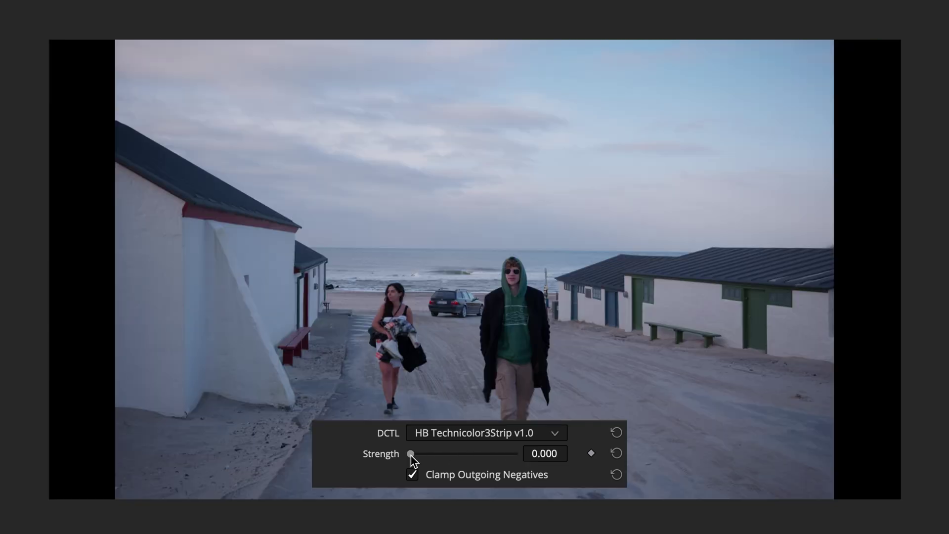
- Sweep the HB Technicolor3Strip strength up and back to 0, then scroll the channel's video grid
mouse_move(411, 455)
left_mouse_down()
mouse_move(521, 467)
mouse_move(416, 452)
left_mouse_up()
left_click_drag(506, 461, 390, 453)
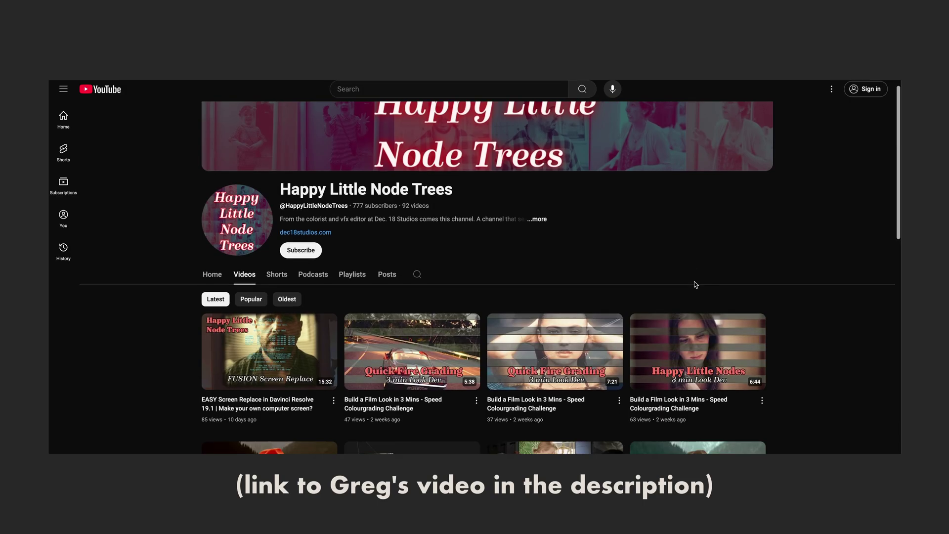
scroll(696, 285, "down", 6)
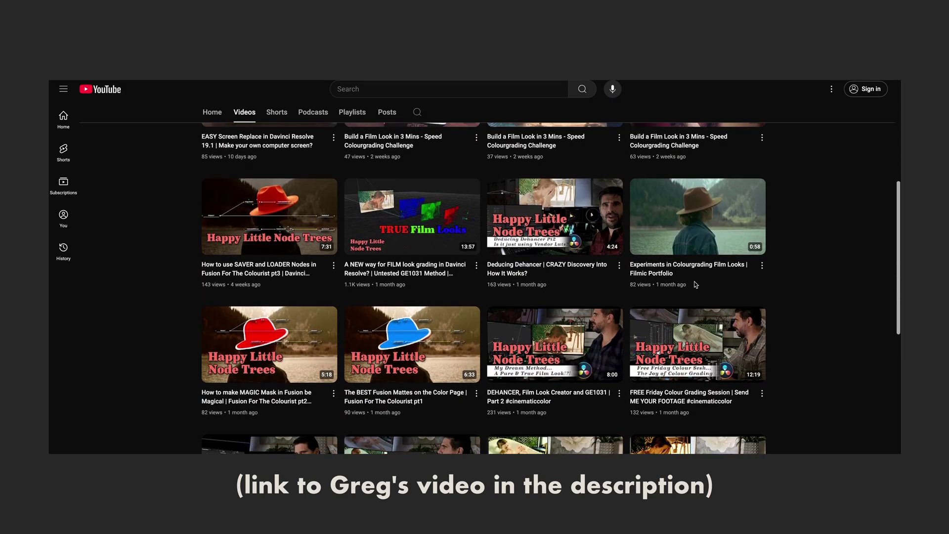
scroll(695, 284, "down", 1)
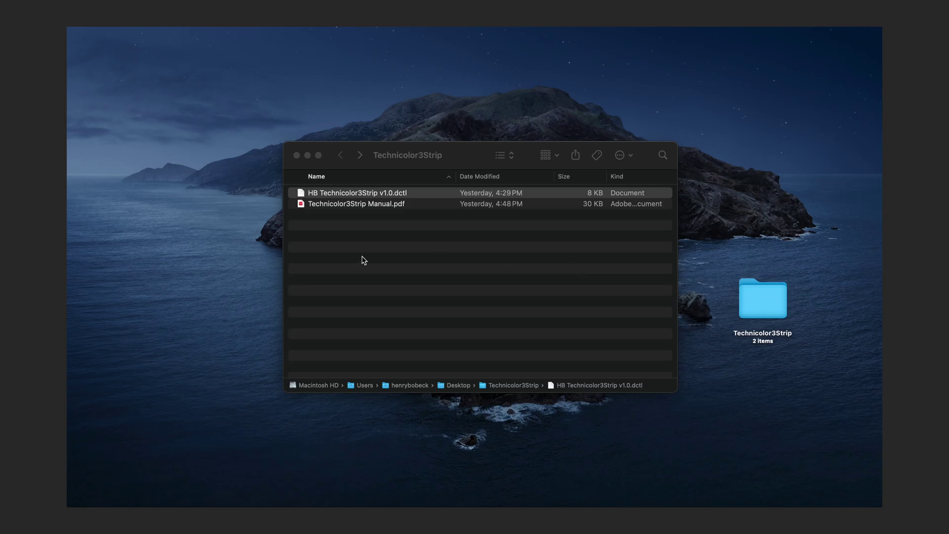
- Show the Open With app list for HB Technicolor3Strip v1.0.dctl in Finder
right_click(370, 195)
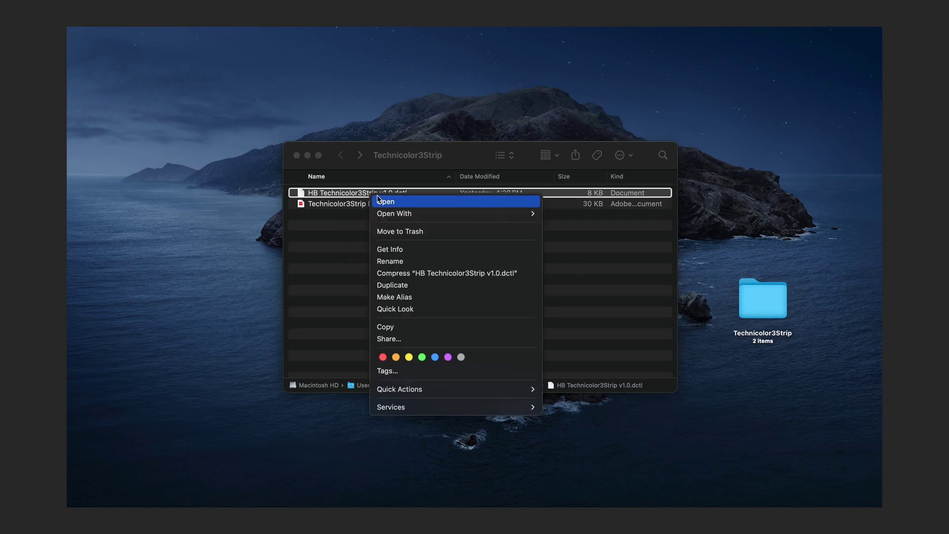
mouse_move(424, 213)
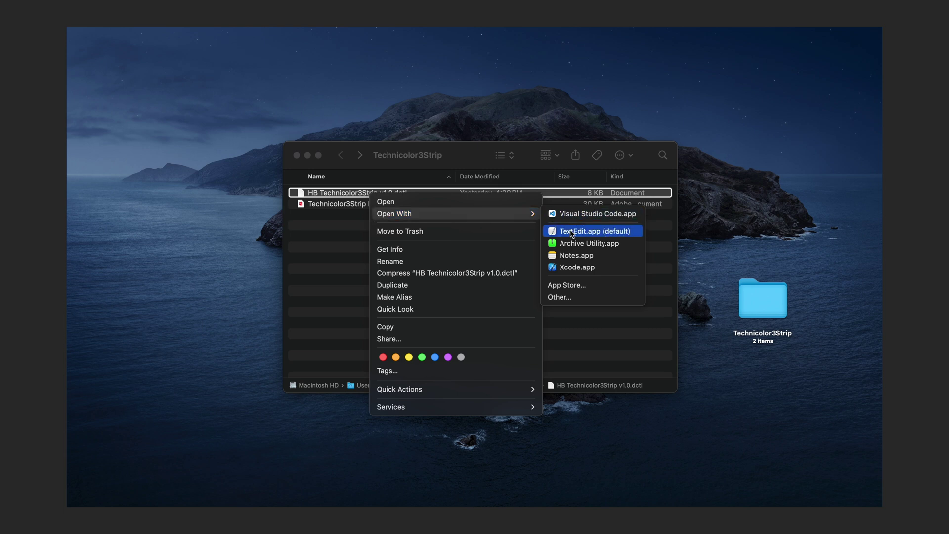
- Open HB Technicolor3Strip v1.0.dctl in Visual Studio Code and scroll through its code
left_click(595, 213)
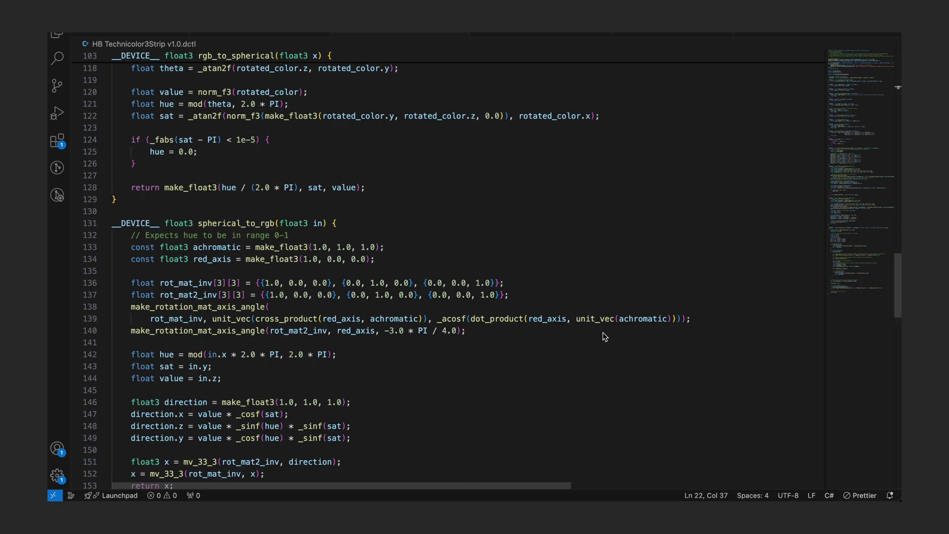
scroll(603, 332, "down", 10)
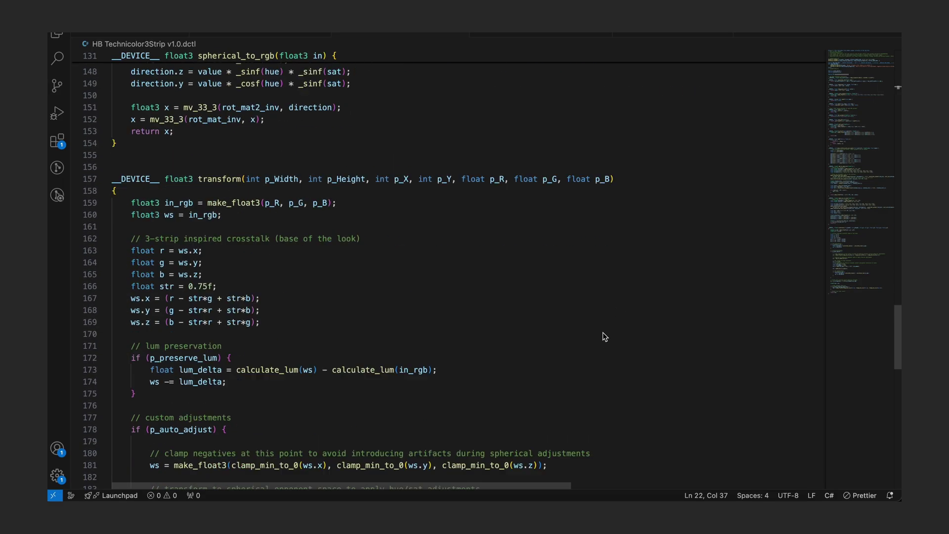
scroll(603, 332, "down", 5)
scroll(603, 332, "up", 20)
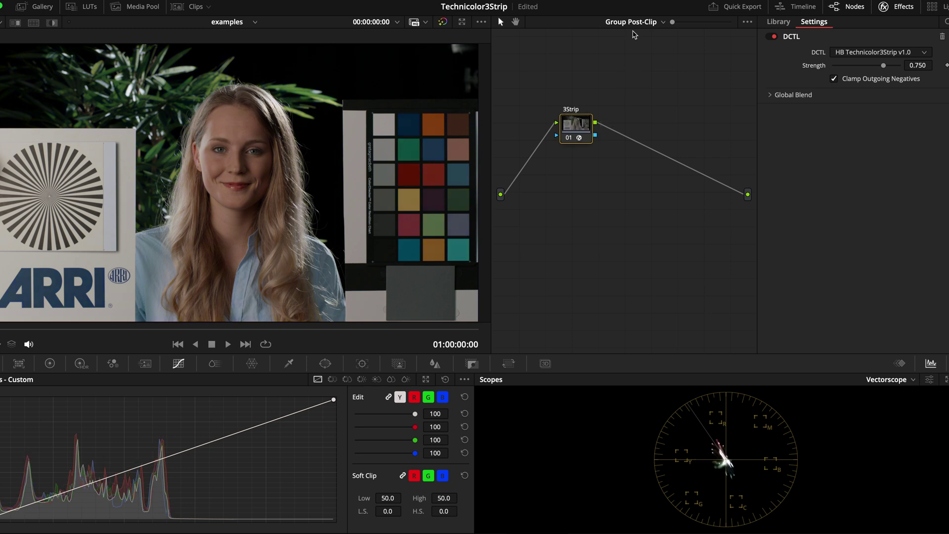
left_click(635, 23)
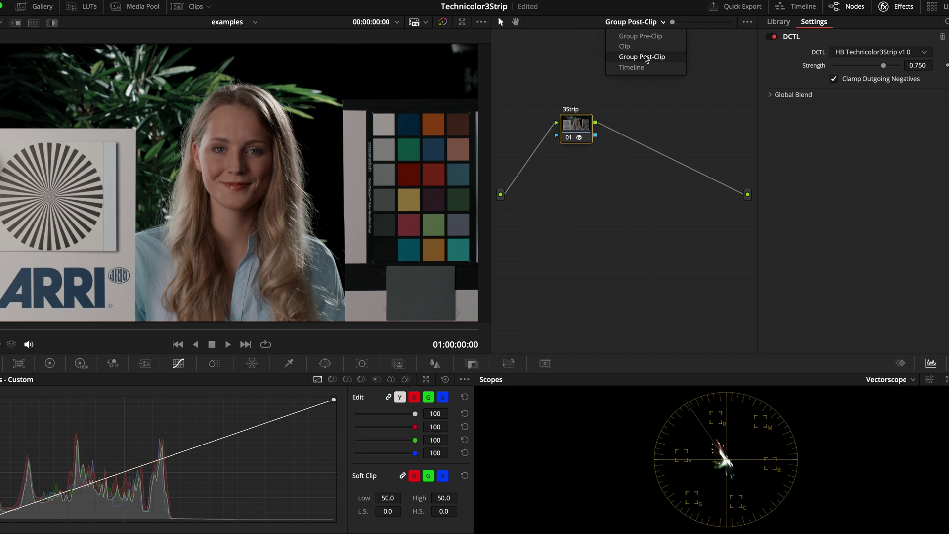
left_click(614, 22)
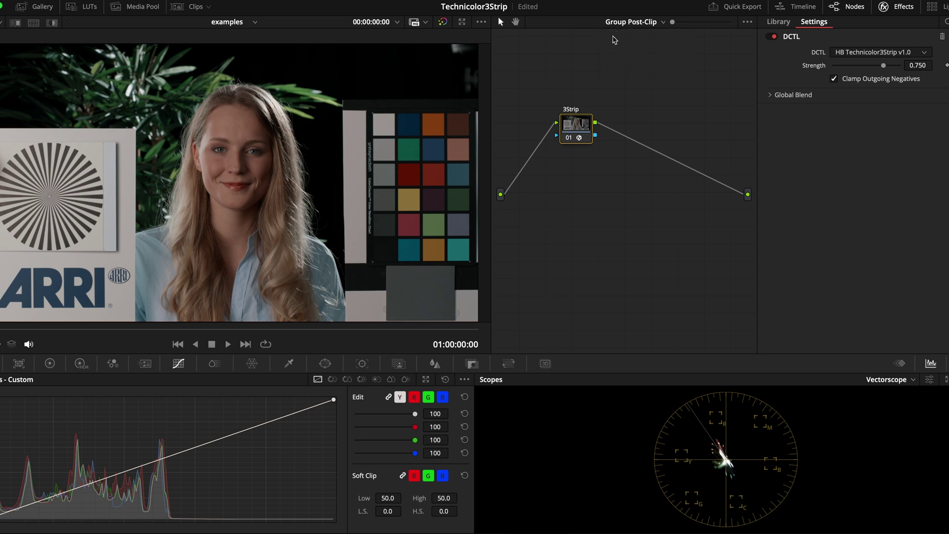
left_click(620, 25)
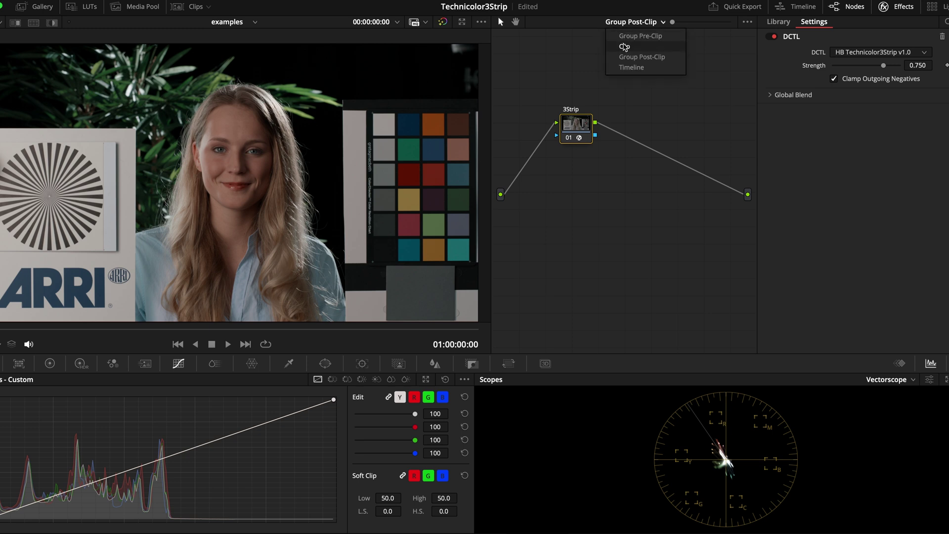
left_click(624, 46)
left_click(648, 22)
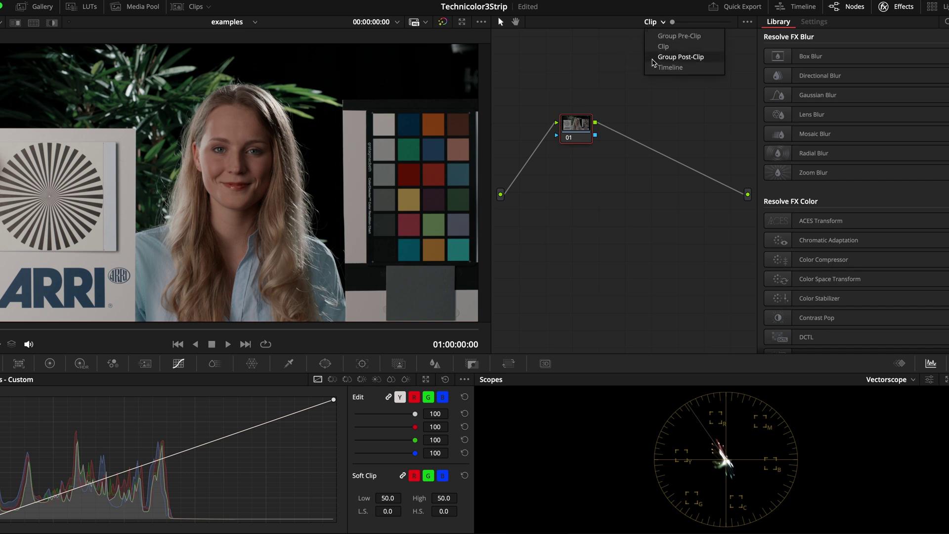
left_click(651, 58)
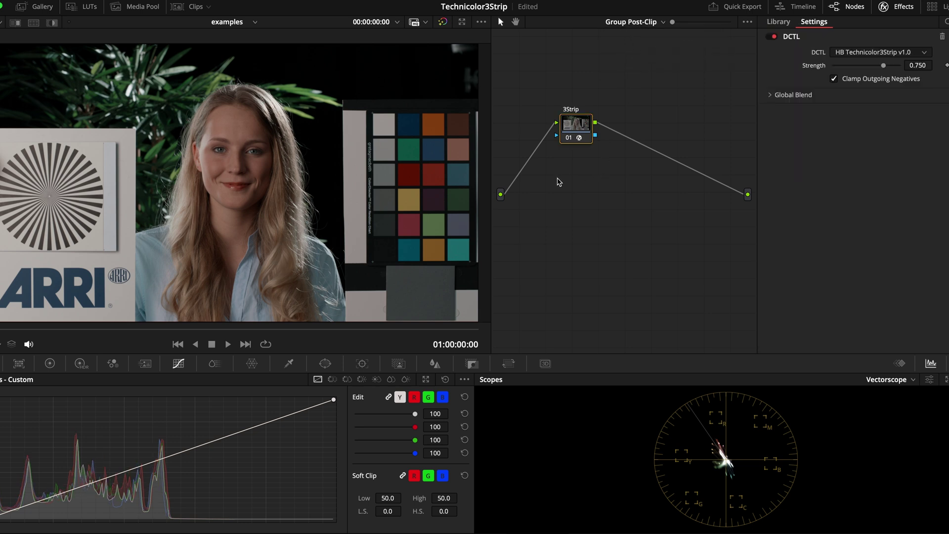
key("ctrl+d")
key("ctrl+d")
key("ctrl+d")
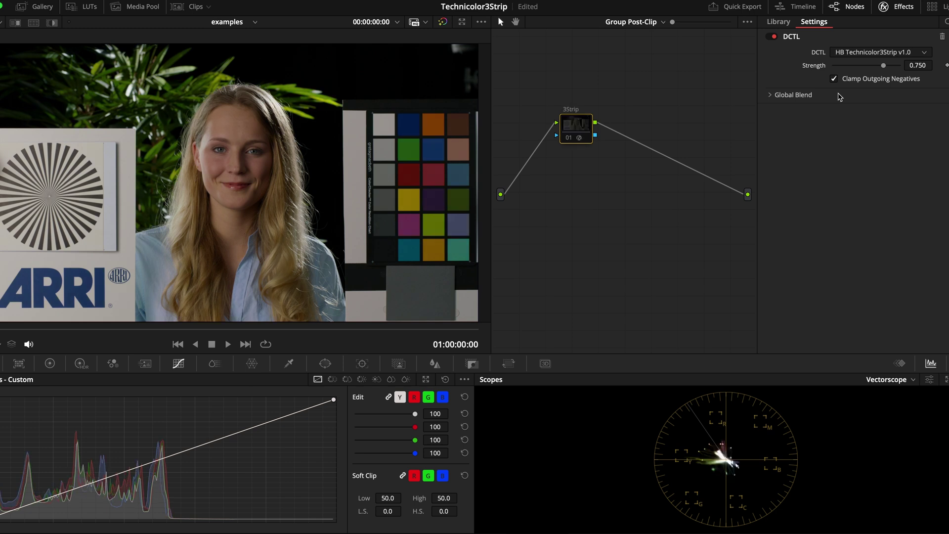
key("ctrl+d")
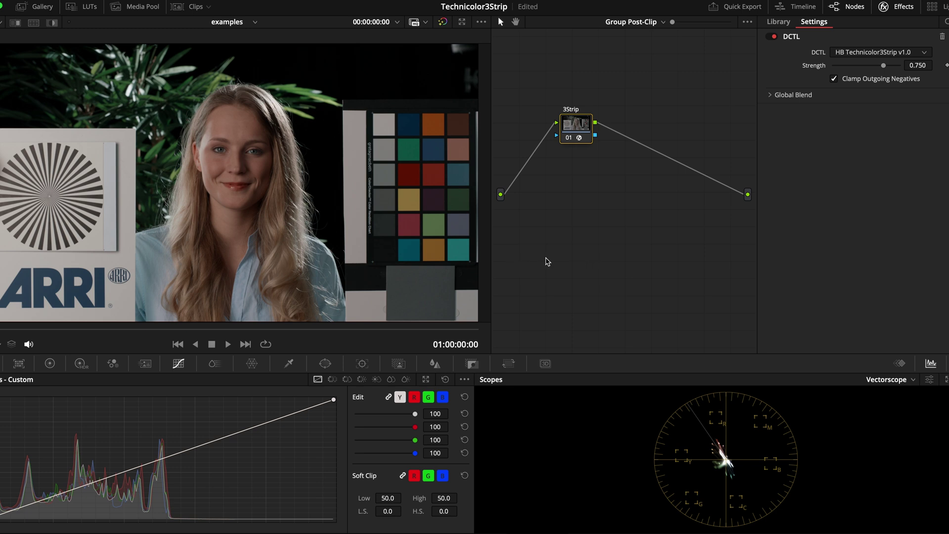
- Compare with the 3Strip node bypassed, reset strength to 1.000, then fine-tune it down against the vectorscope
key("ctrl+d")
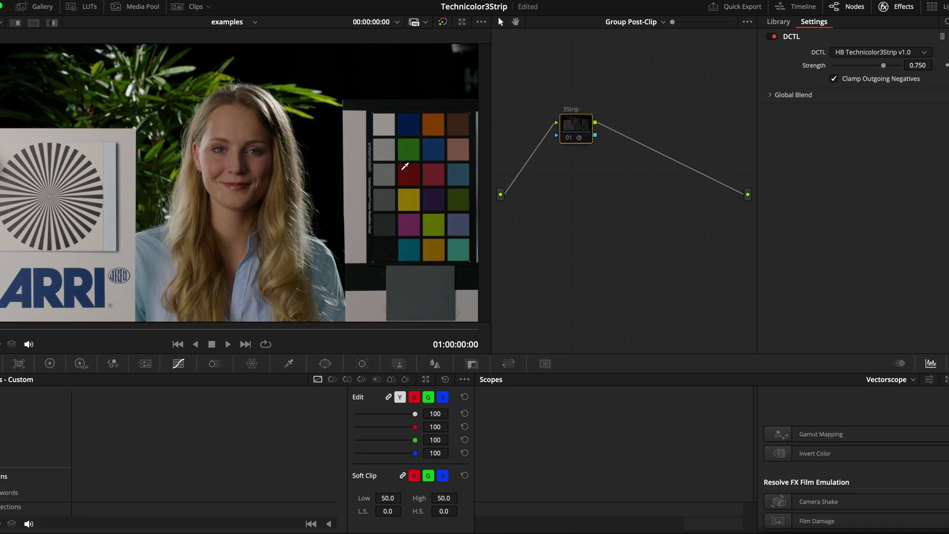
key("alt+f")
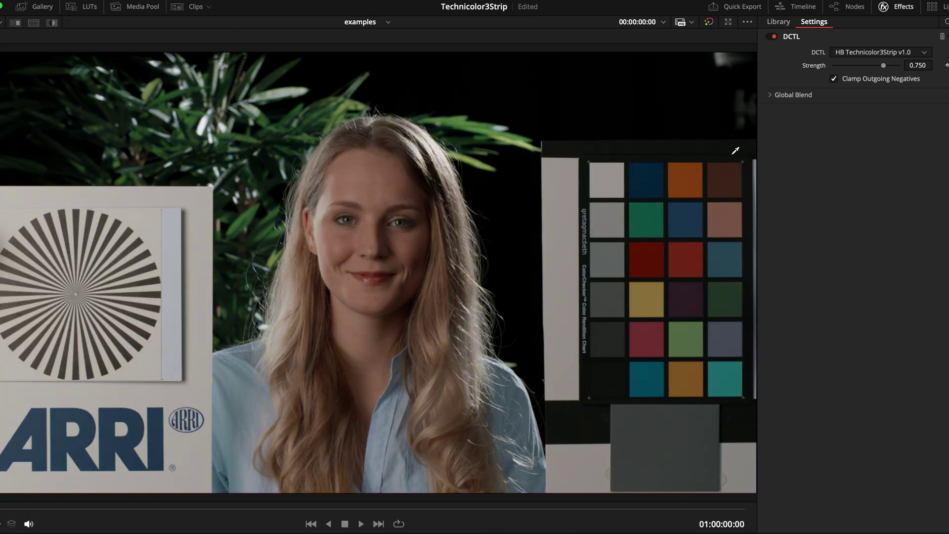
left_click_drag(883, 65, 833, 66)
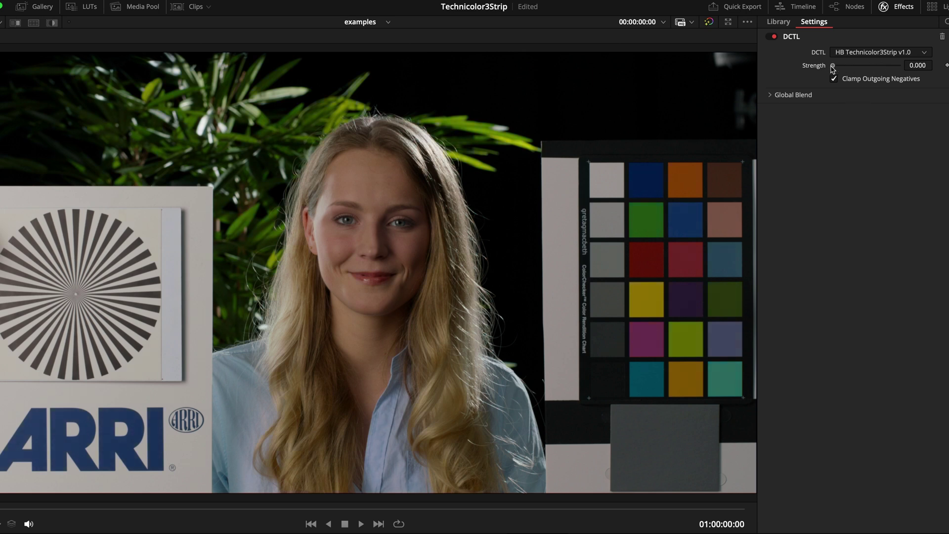
double_click(810, 63)
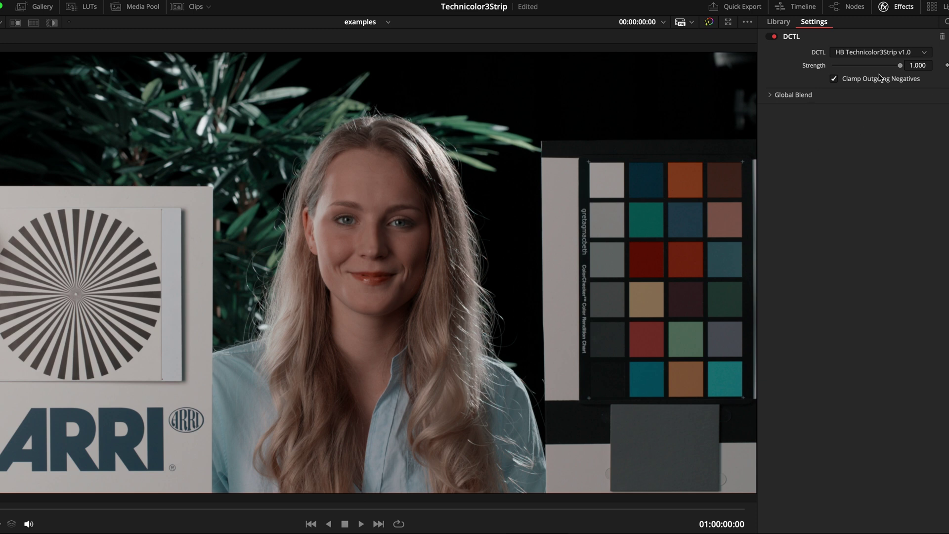
left_click_drag(900, 66, 882, 67)
key("alt+f")
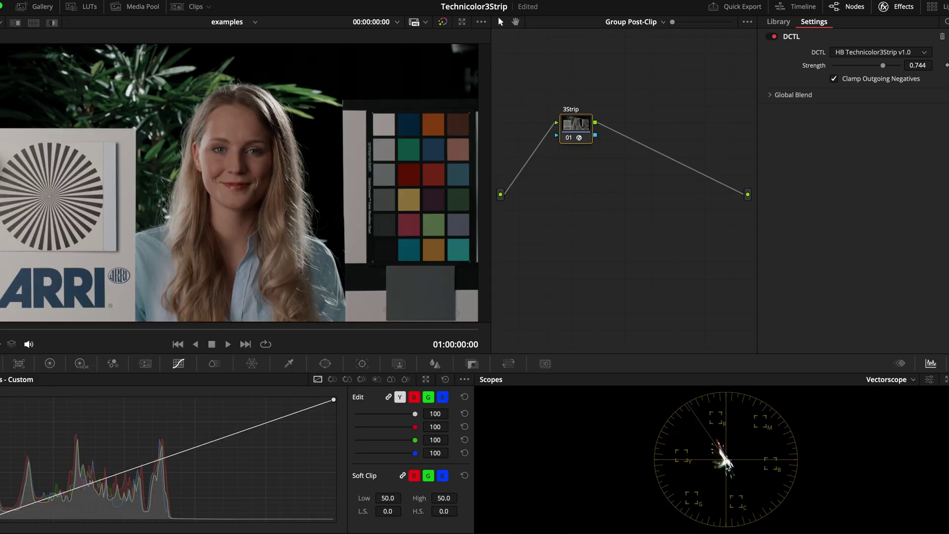
mouse_move(884, 69)
left_mouse_down()
mouse_move(839, 71)
mouse_move(909, 72)
mouse_move(831, 78)
mouse_move(899, 76)
mouse_move(881, 78)
left_mouse_up()
left_click(181, 9)
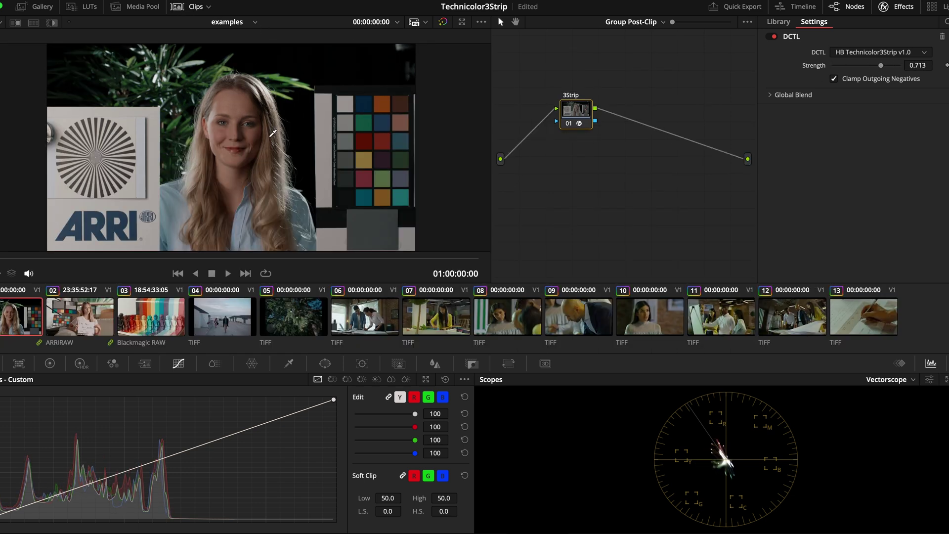
left_click(408, 319)
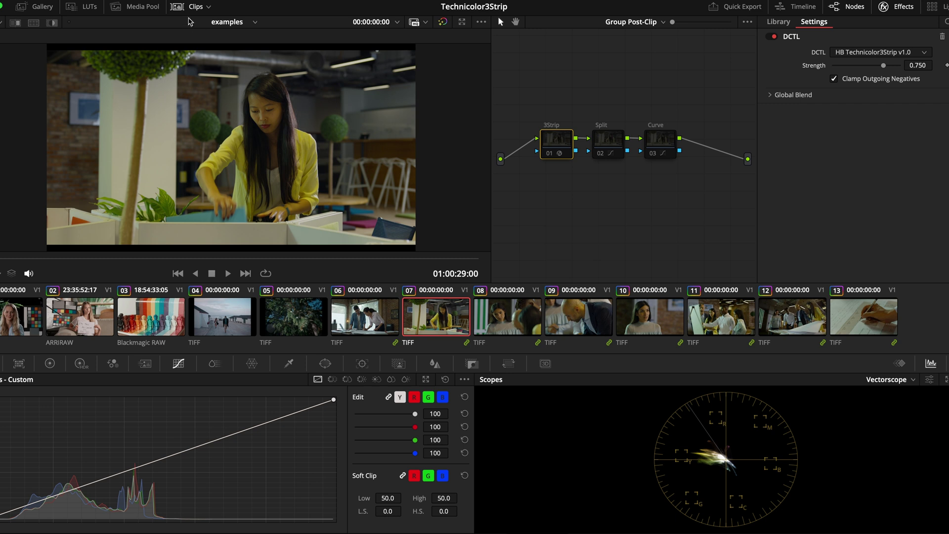
left_click(190, 8)
key("alt+f")
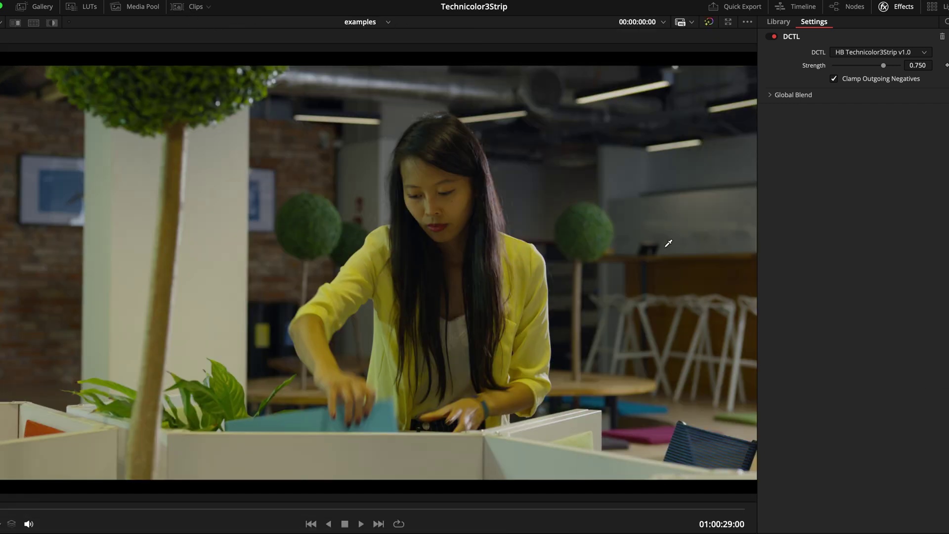
key("Down")
key("Down")
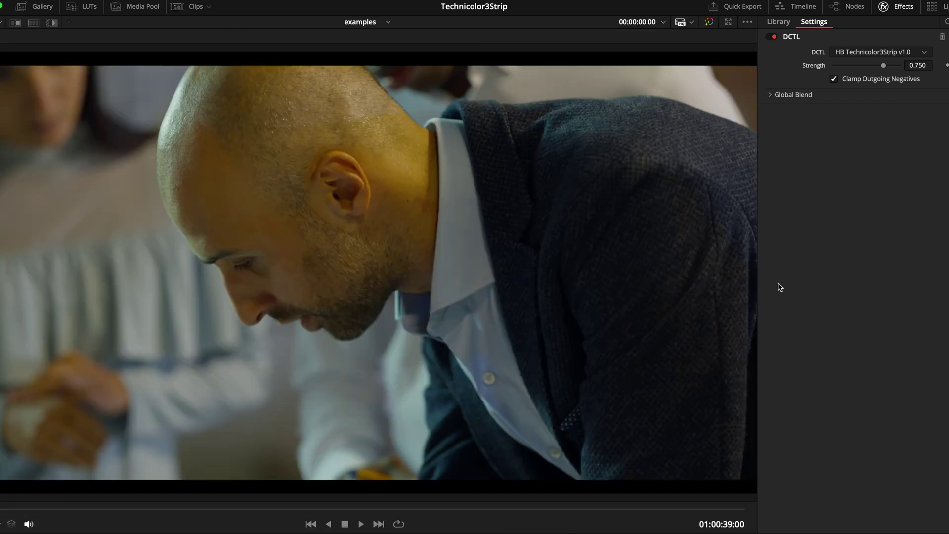
key("Down")
key("Down")
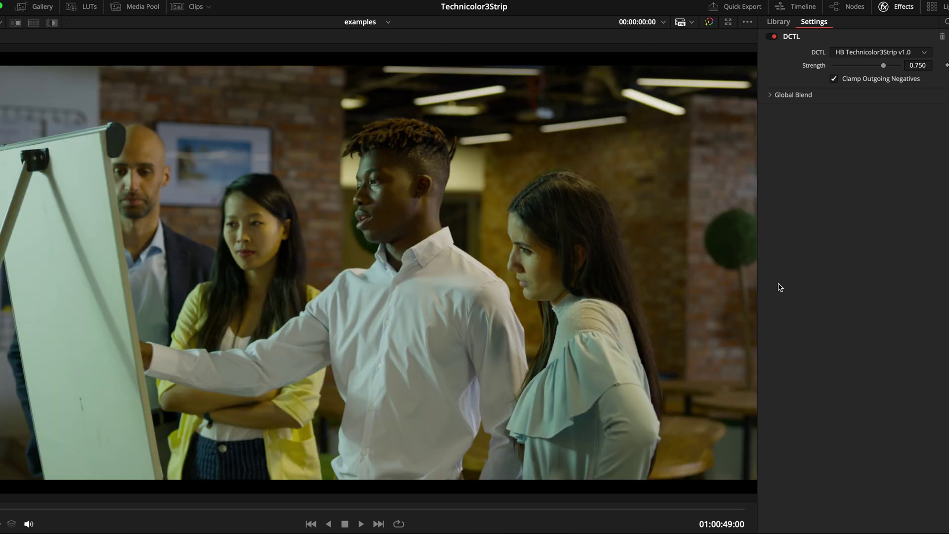
key("Down")
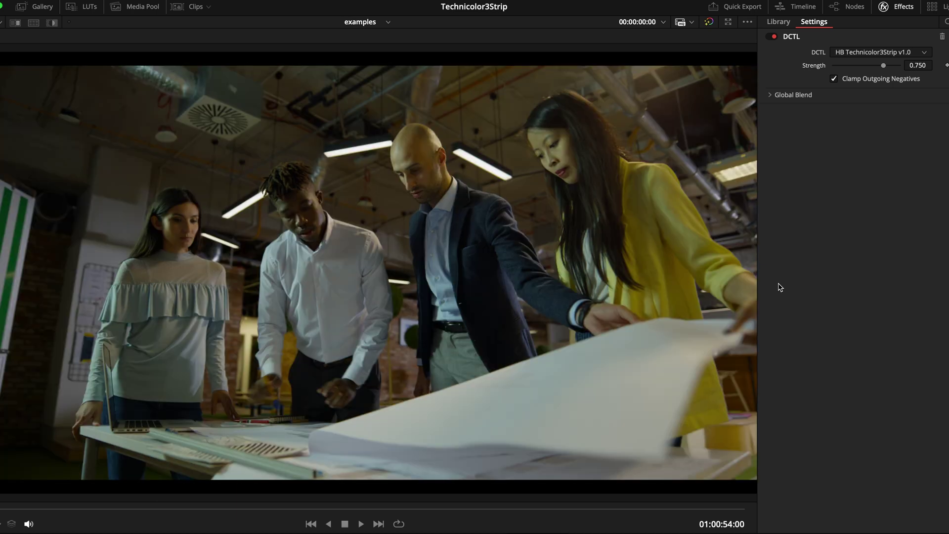
key("Up")
key("Up")
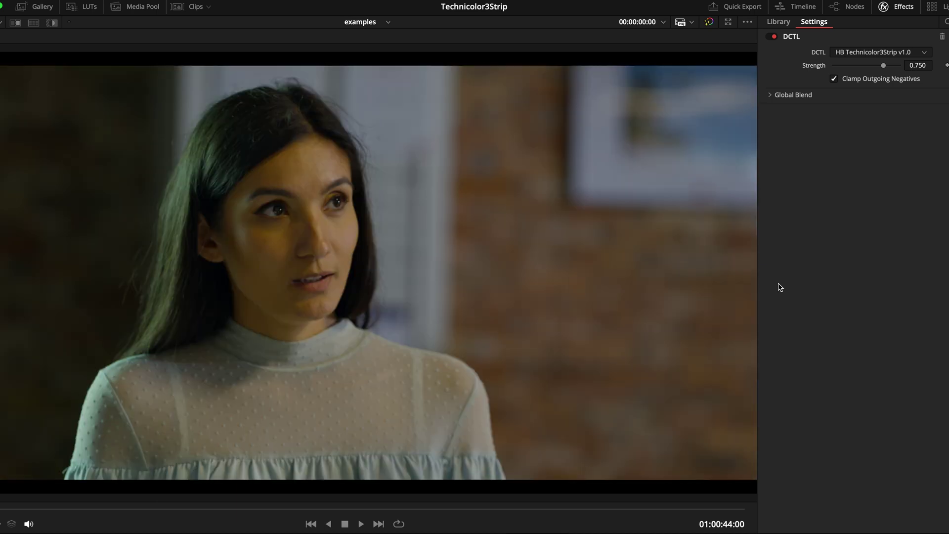
key("Up")
key("Up")
key("Up")
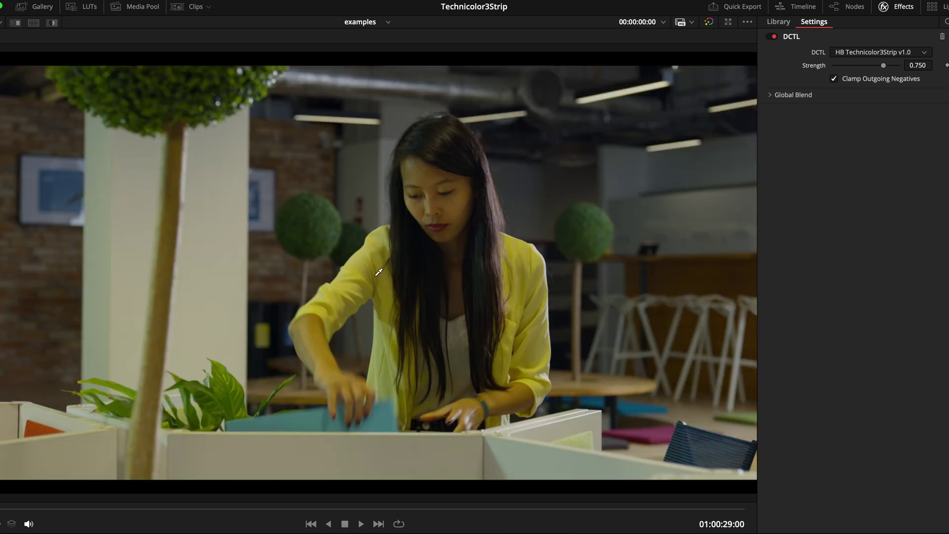
scroll(366, 287, "up", 5)
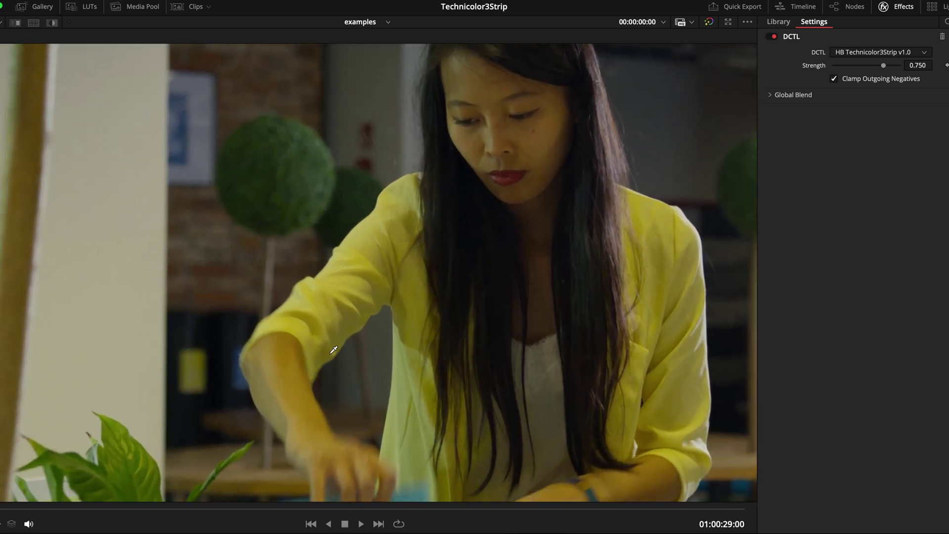
left_click_drag(334, 349, 420, 298)
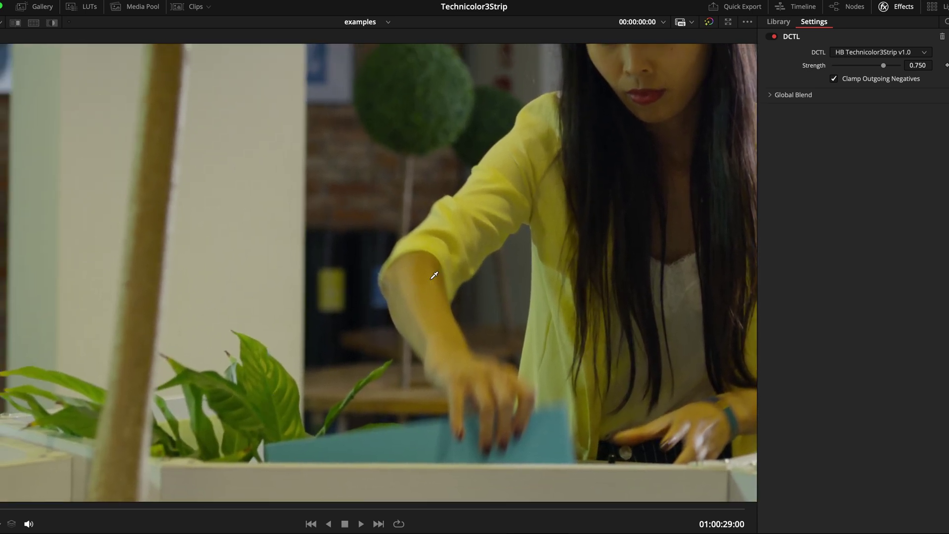
left_click_drag(437, 273, 359, 333)
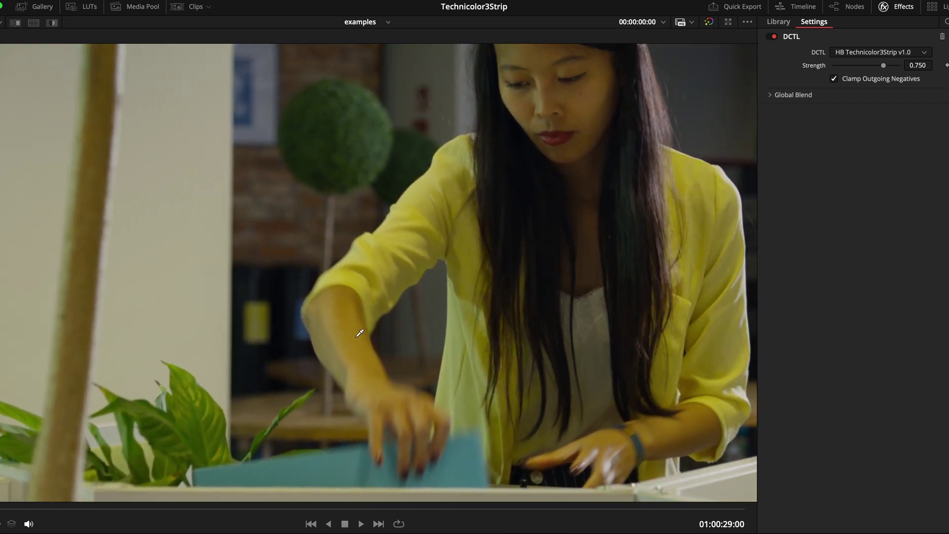
key("shift+z")
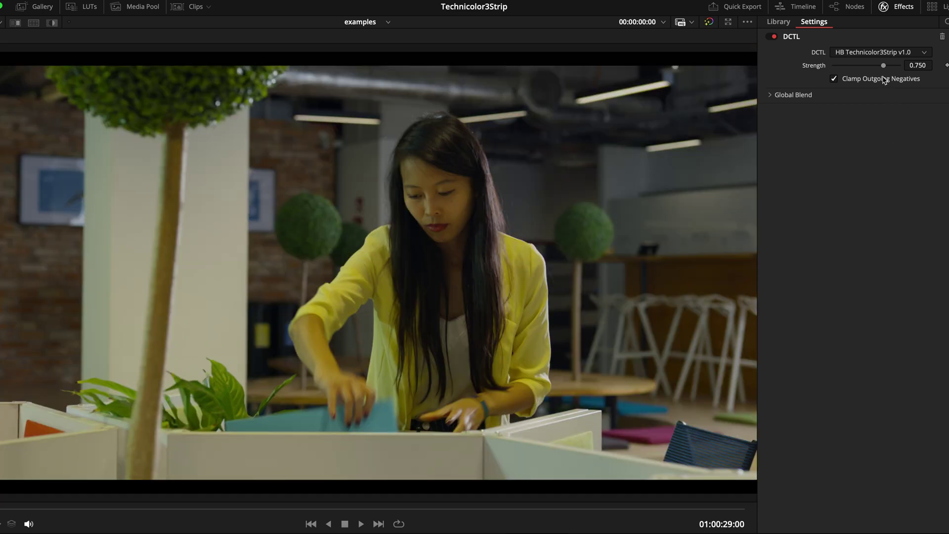
left_click_drag(883, 65, 834, 67)
- Raise the 3Strip strength to 0.953 and inspect the magnified shot around the arm and box
left_click_drag(834, 67, 877, 67)
scroll(316, 336, "up", 2)
scroll(314, 380, "up", 2)
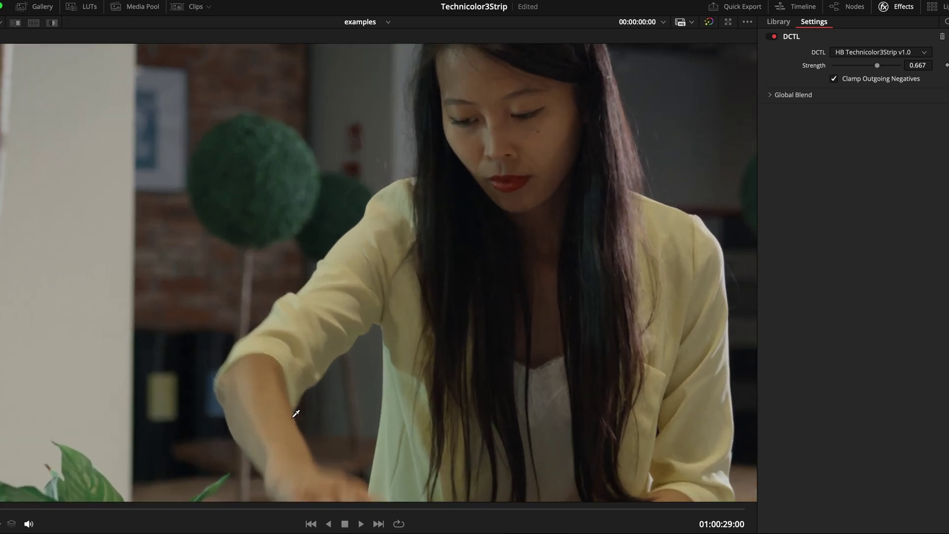
left_click_drag(295, 413, 544, 246)
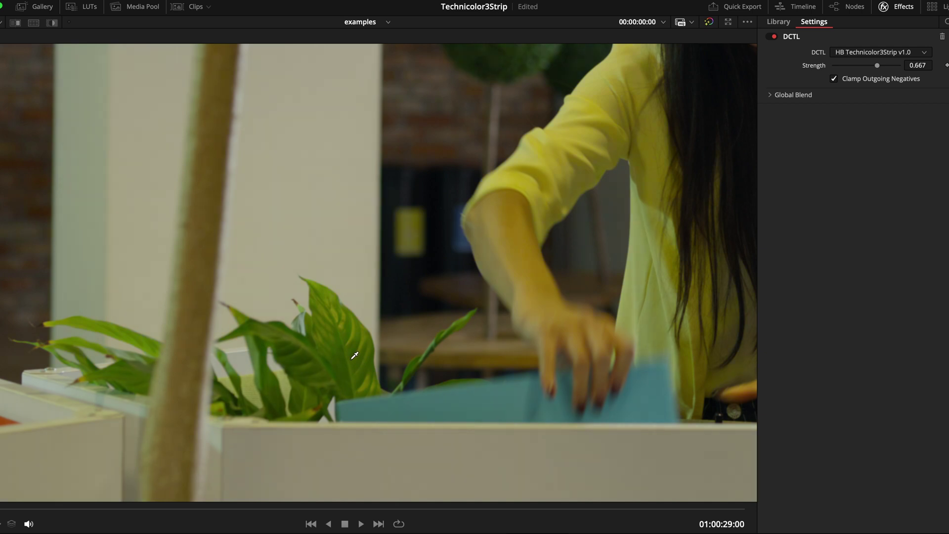
scroll(355, 356, "down", 5)
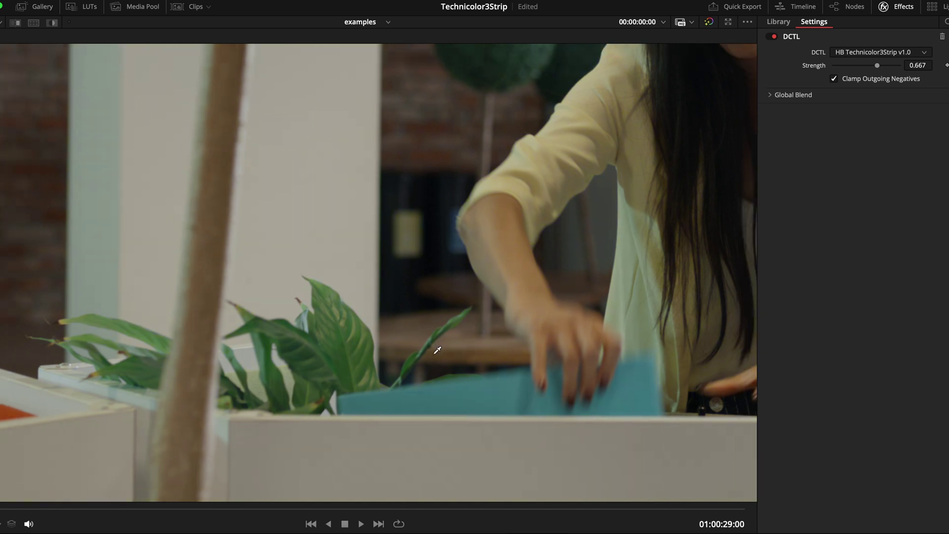
key("alt+f")
key("alt+f")
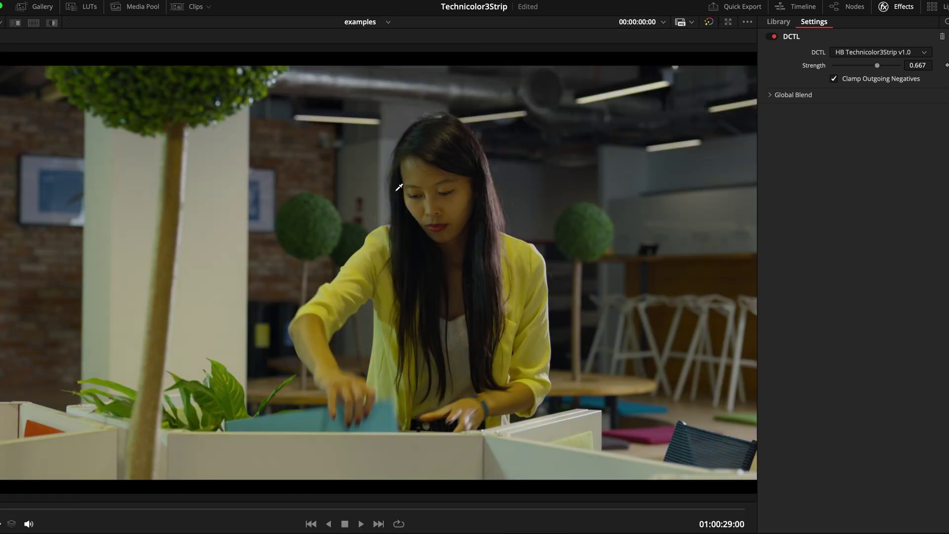
- Review the next two shots in the scene at strength 0.667, then return to the node view
key("Down")
key("Down")
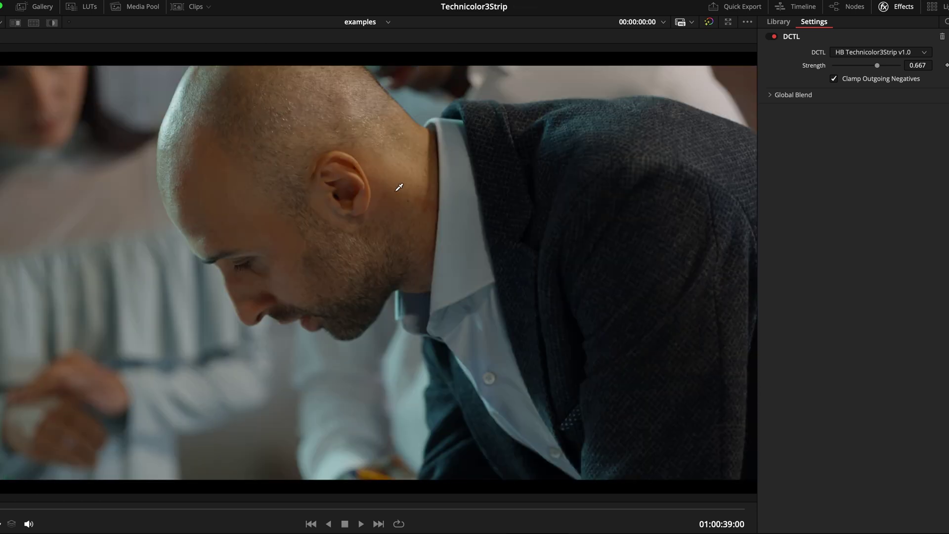
key("Down")
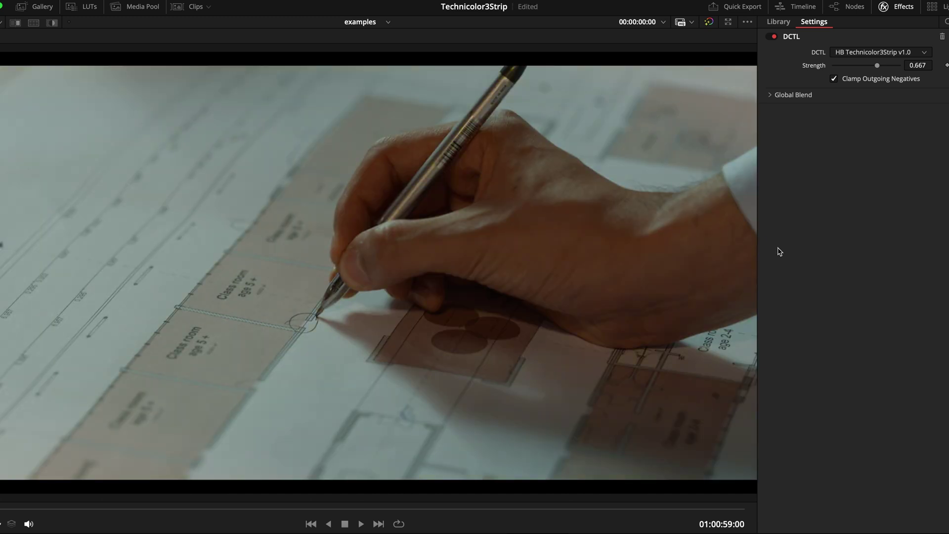
key("alt+f")
- Enable the bypassed Split node, then review the look on the previous shots in the scene
left_click(667, 152)
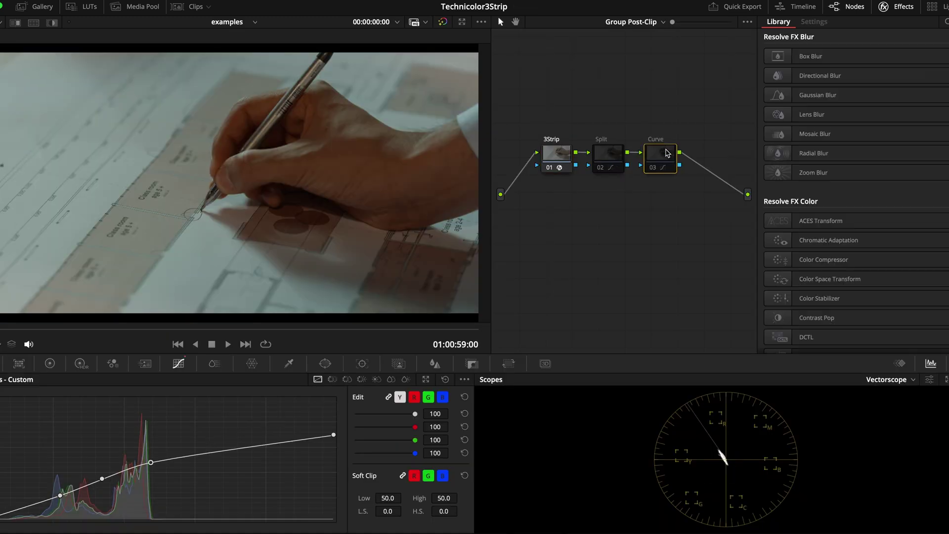
key("Up")
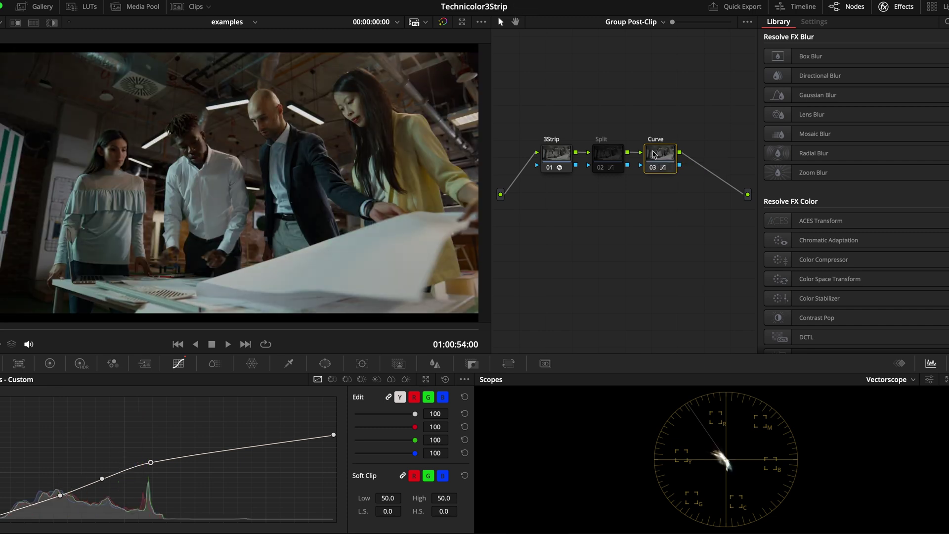
left_click(615, 157)
key("ctrl+d")
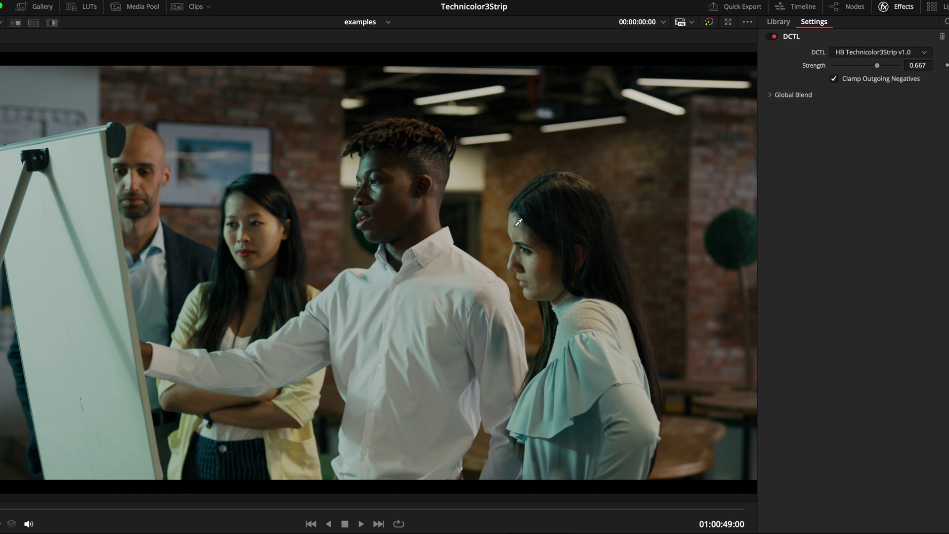
key("Up")
key("Up")
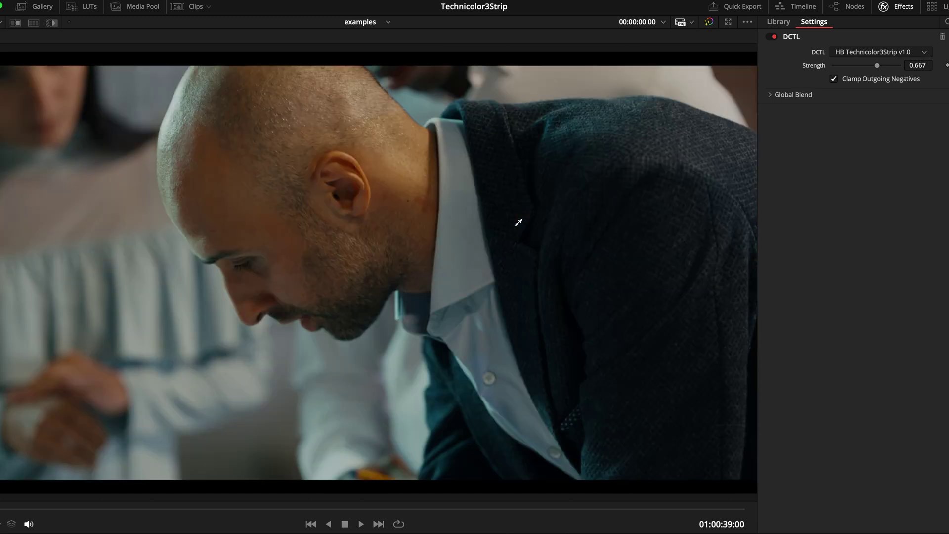
key("Up")
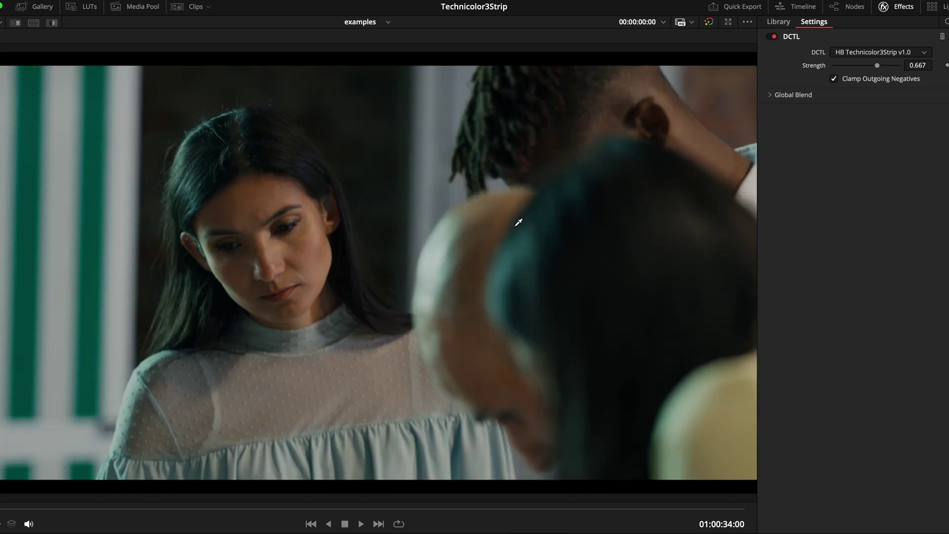
key("Up")
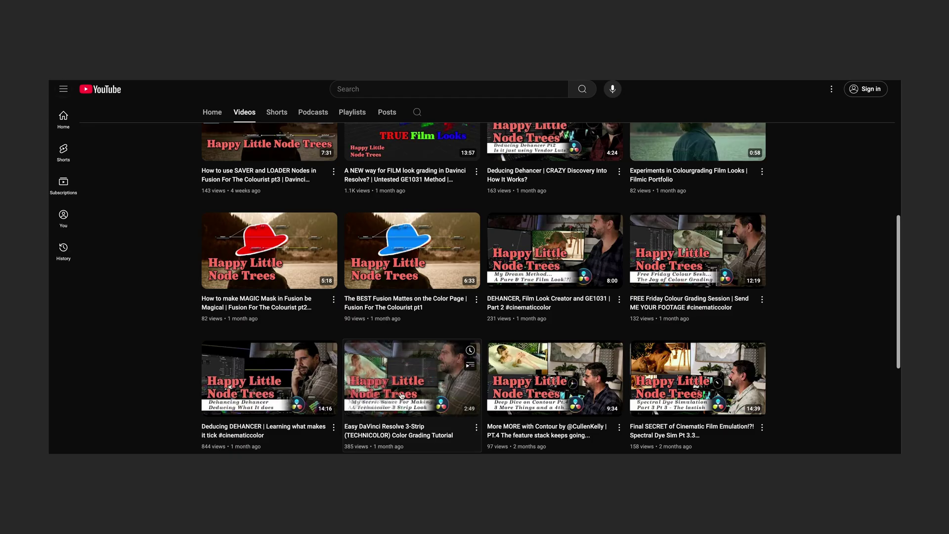
- Open the 'Easy DaVinci Resolve 3-Strip (TECHNICOLOR) Color Grading Tutorial' video
left_click(402, 396)
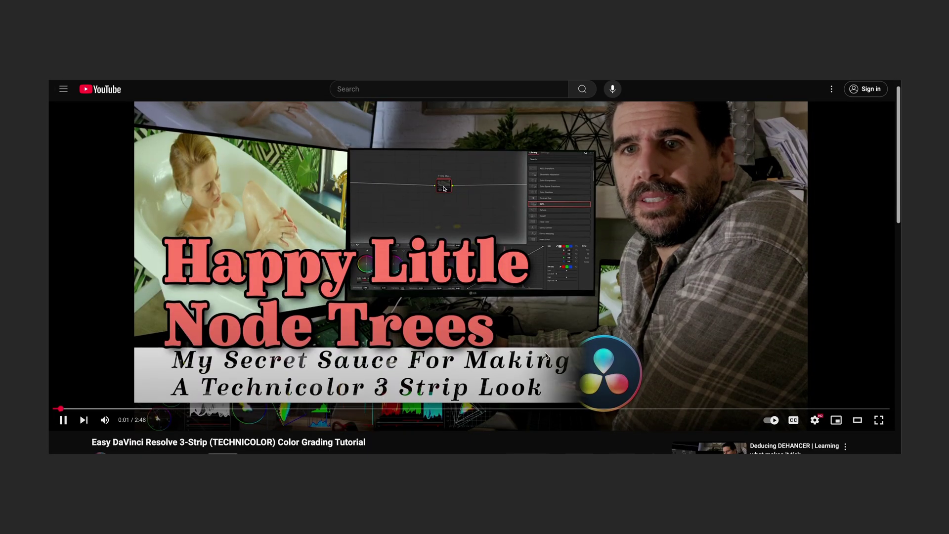